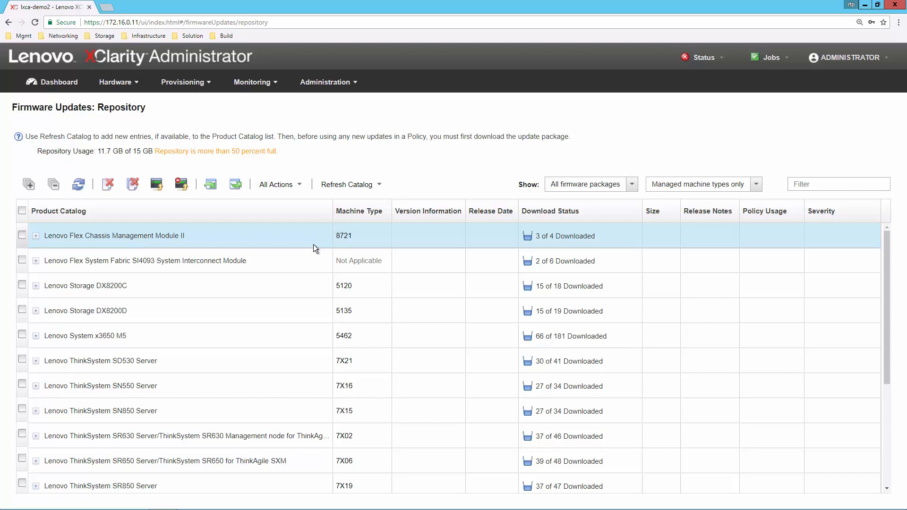
Filter the product catalog by SR650 and expand the UEFI packages under the Lenovo ThinkSystem SR650 Server
left_click(801, 185)
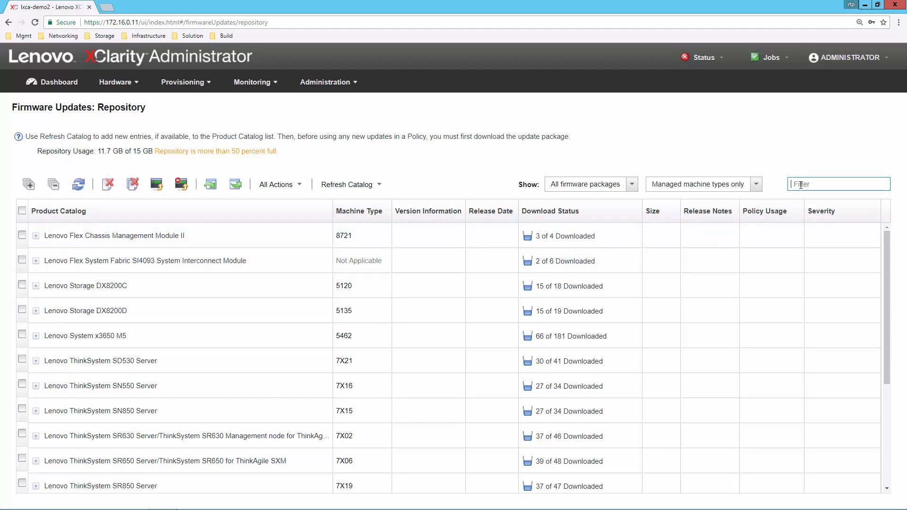
type("SR")
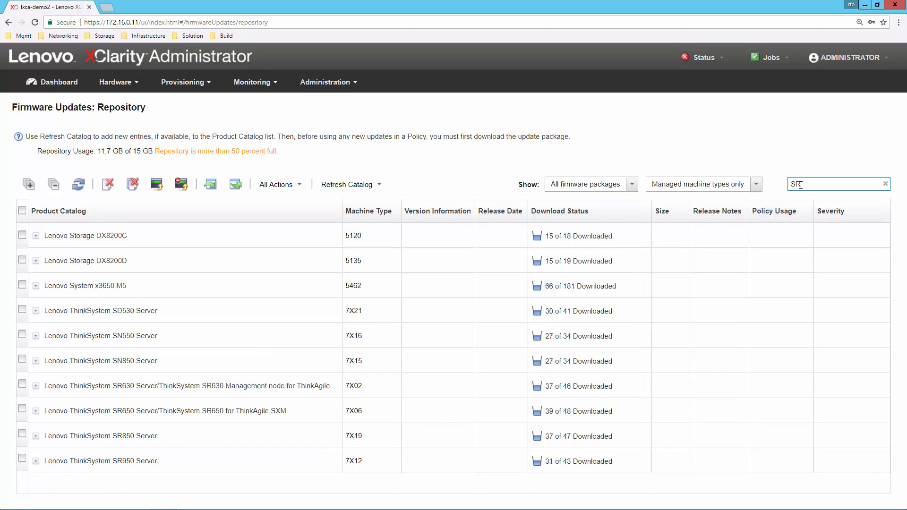
type("650")
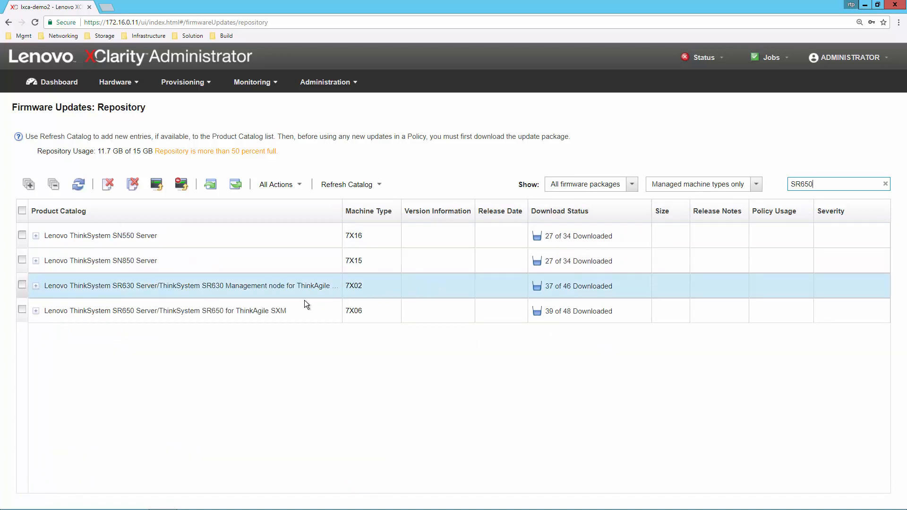
left_click(36, 312)
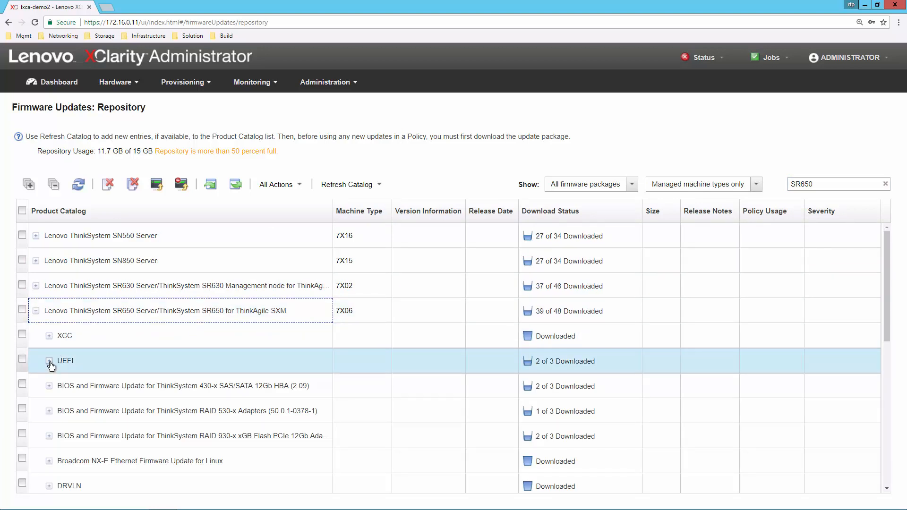
left_click(49, 362)
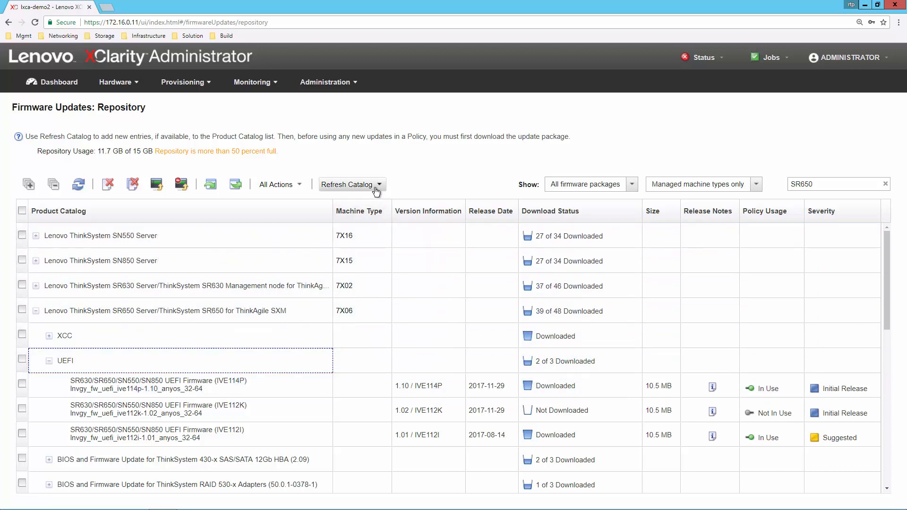
Refresh the firmware catalog for all managed devices with the latest versions only
left_click(377, 188)
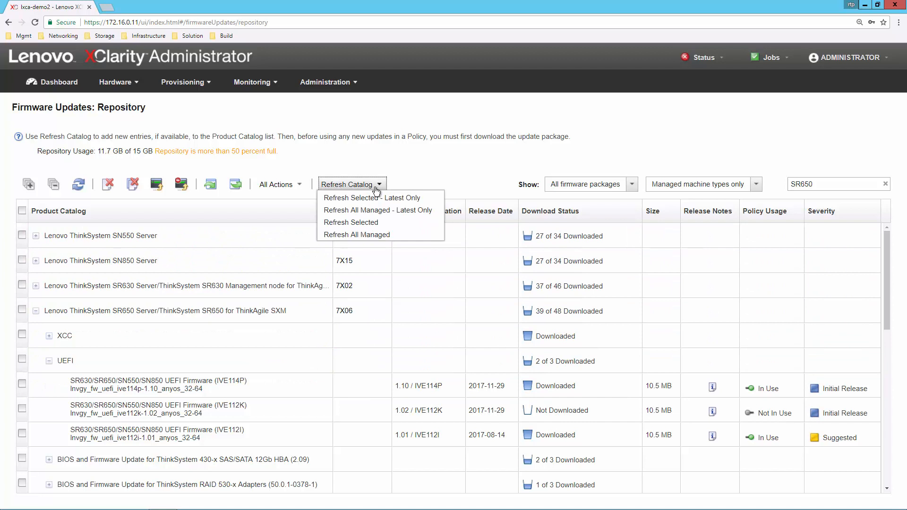
left_click(368, 214)
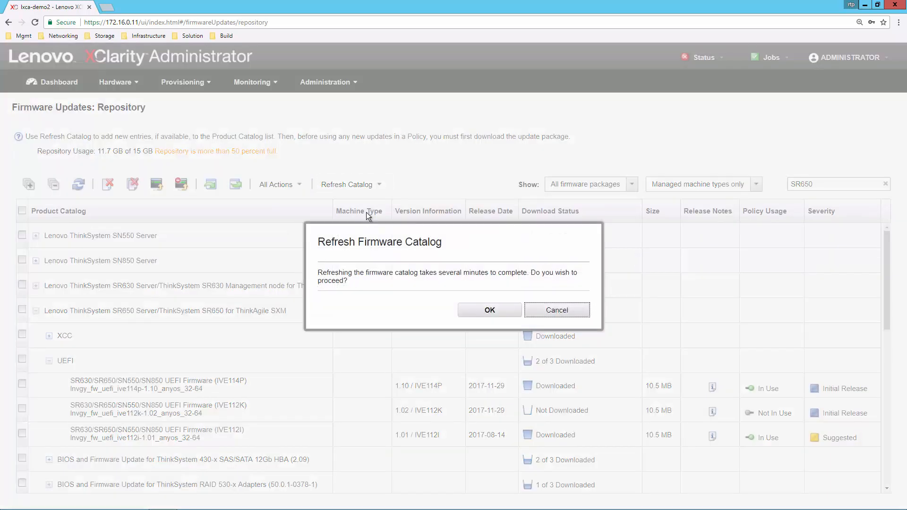
left_click(486, 311)
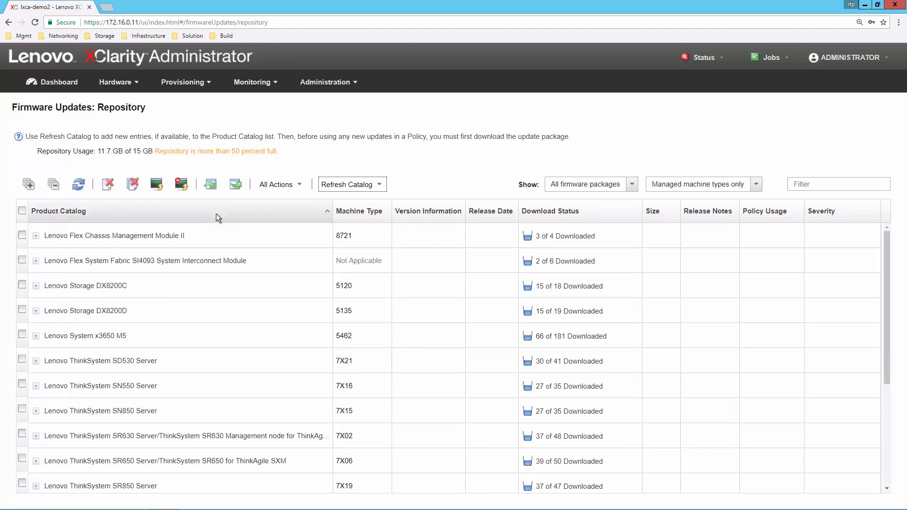
Filter the refreshed catalog by sr650 and expand the SR650 server's UEFI firmware packages again
left_click(811, 184)
type("sr")
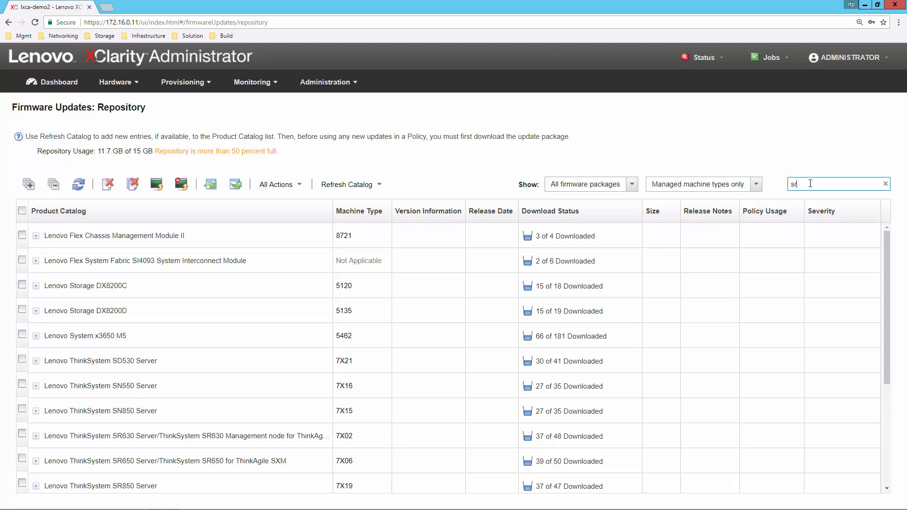
type("6450")
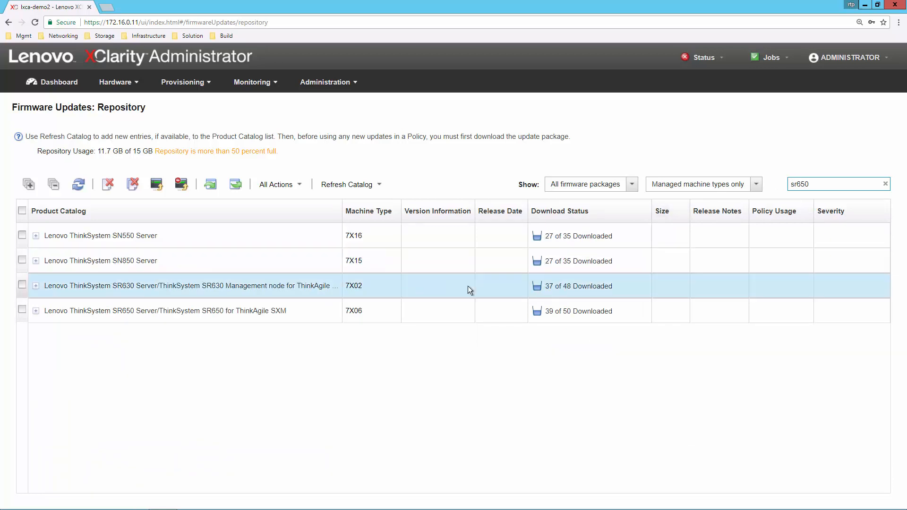
left_click(36, 311)
left_click(50, 362)
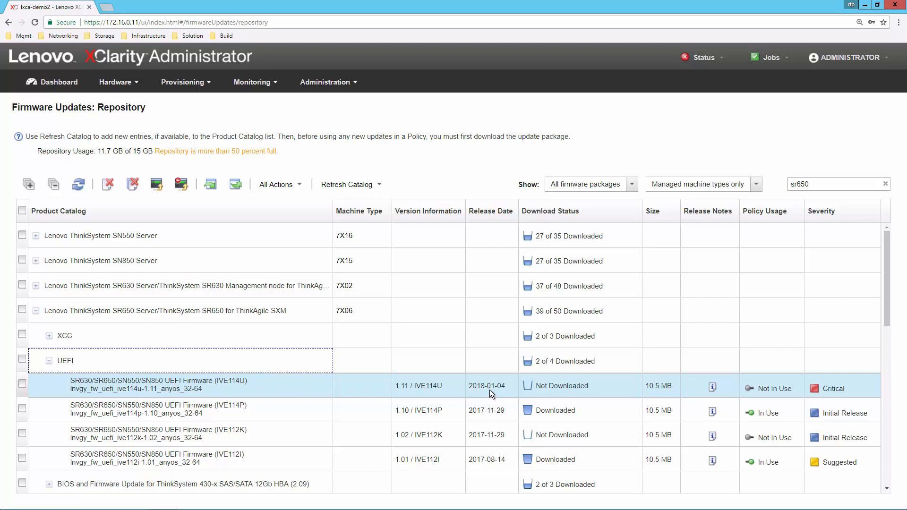
Review the release notes of the UEFI 1.11 / IVE114U firmware and download that package to the repository
left_click(713, 390)
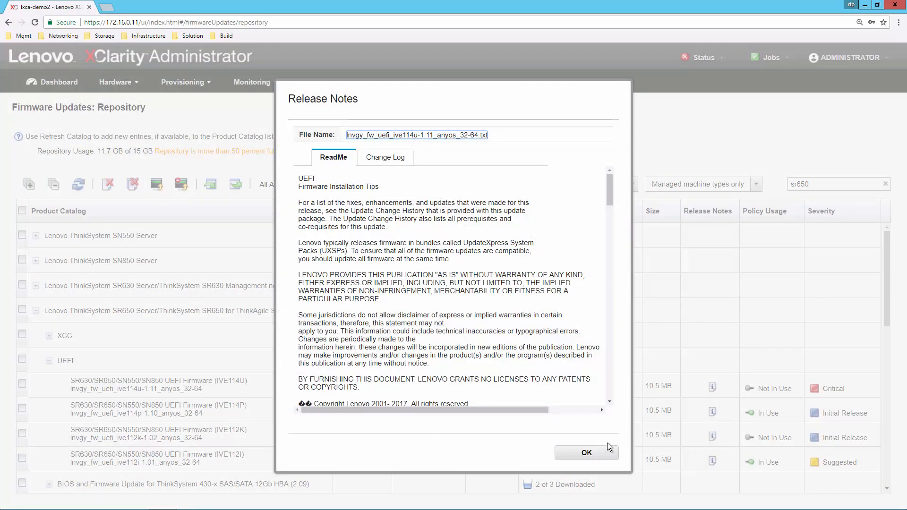
left_click(600, 455)
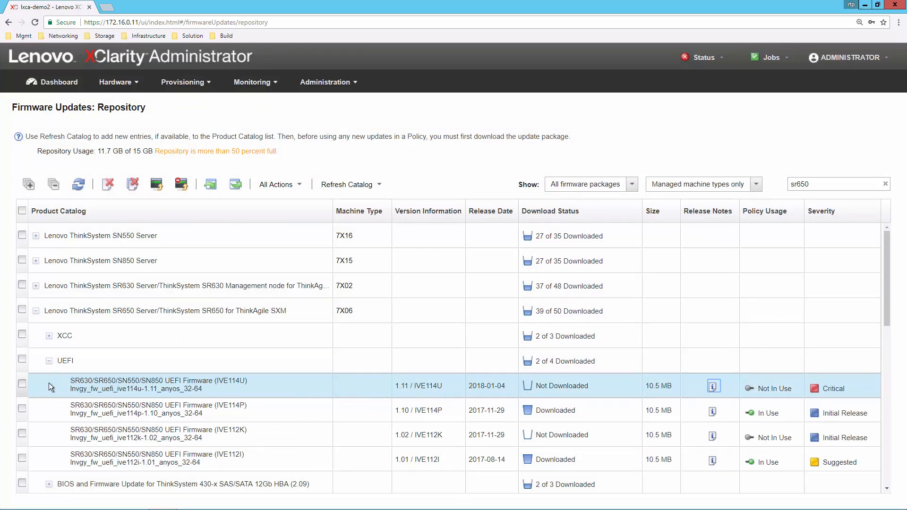
left_click(21, 385)
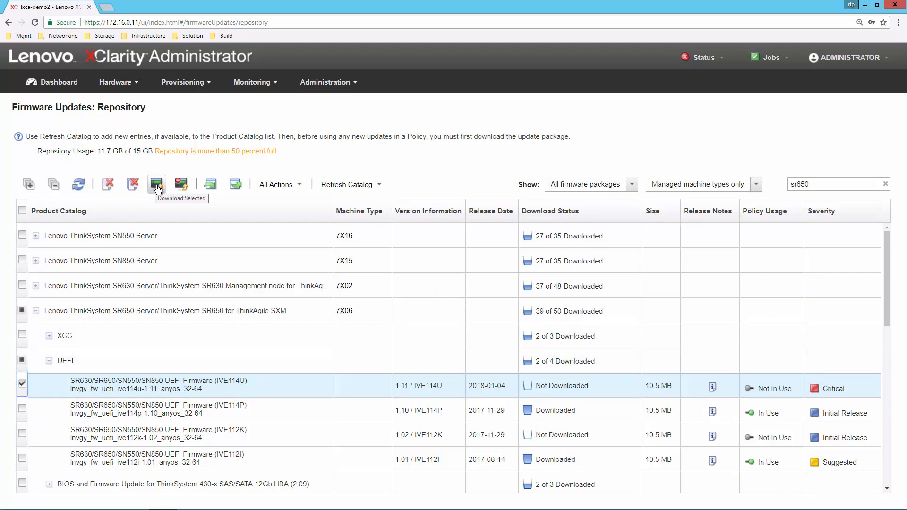
left_click(158, 187)
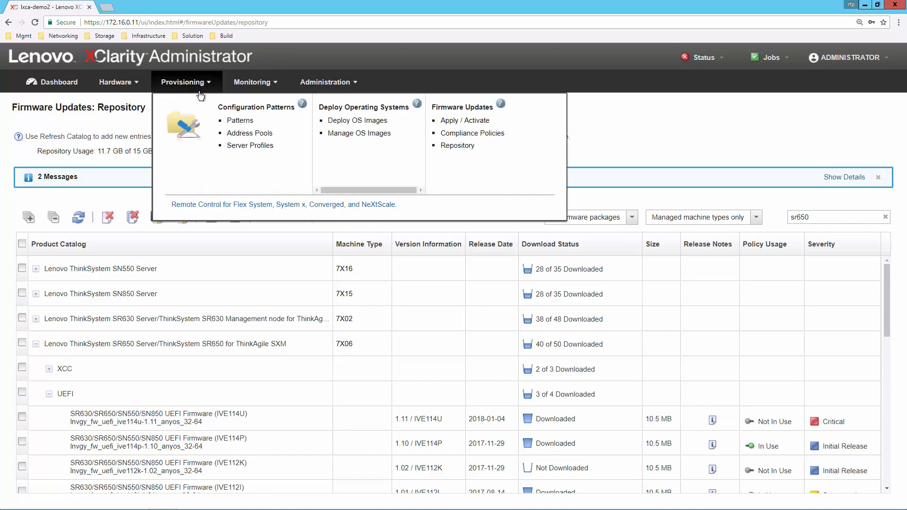
Go to the firmware Apply / Activate page and filter the devices by sr650
mouse_move(255, 85)
mouse_move(208, 86)
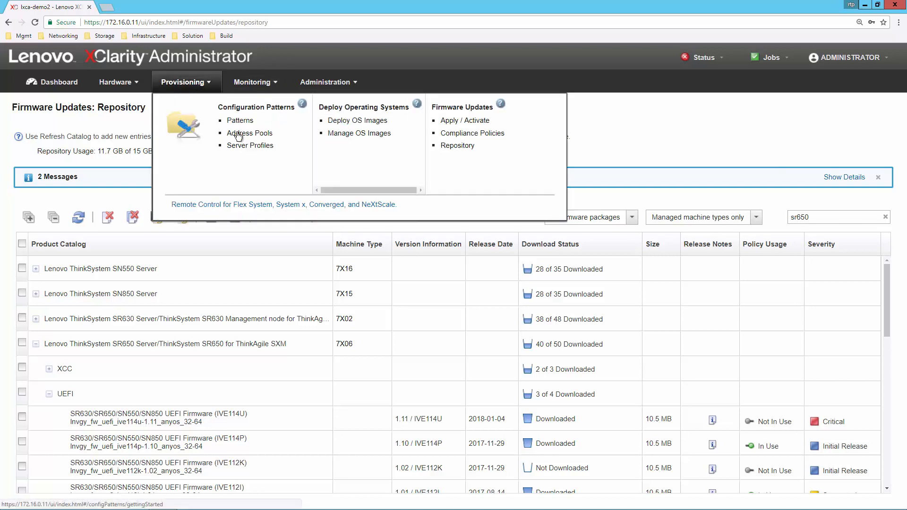
left_click(471, 124)
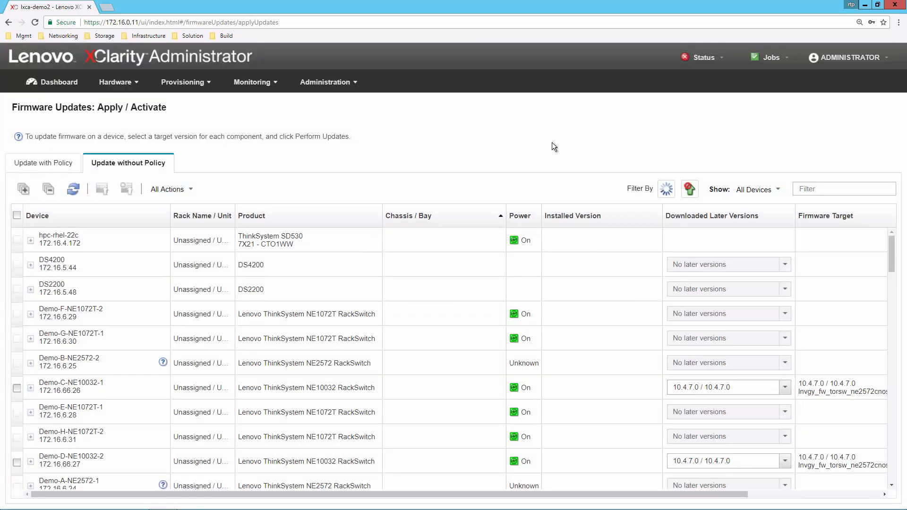
left_click(807, 188)
type("sr650")
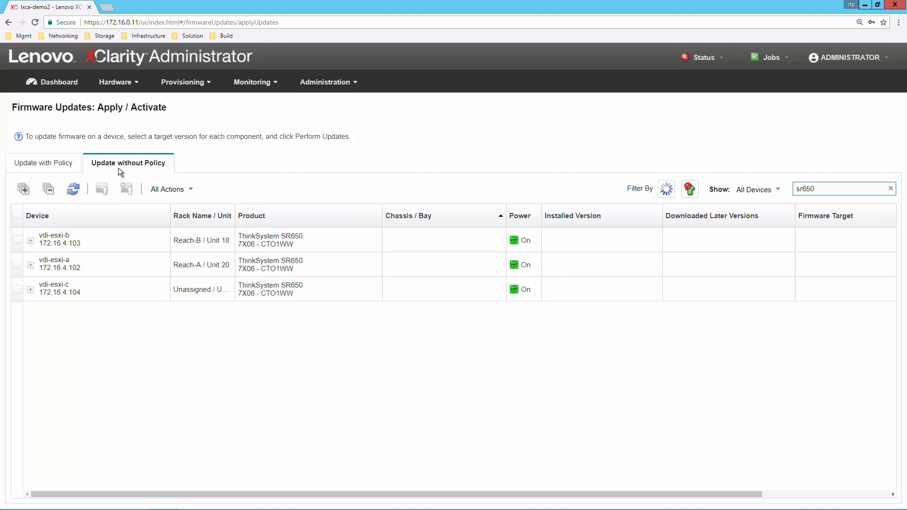
Refresh the device inventory, filter it by SR650 again and expand the components of vdi-esxi-b
left_click(73, 190)
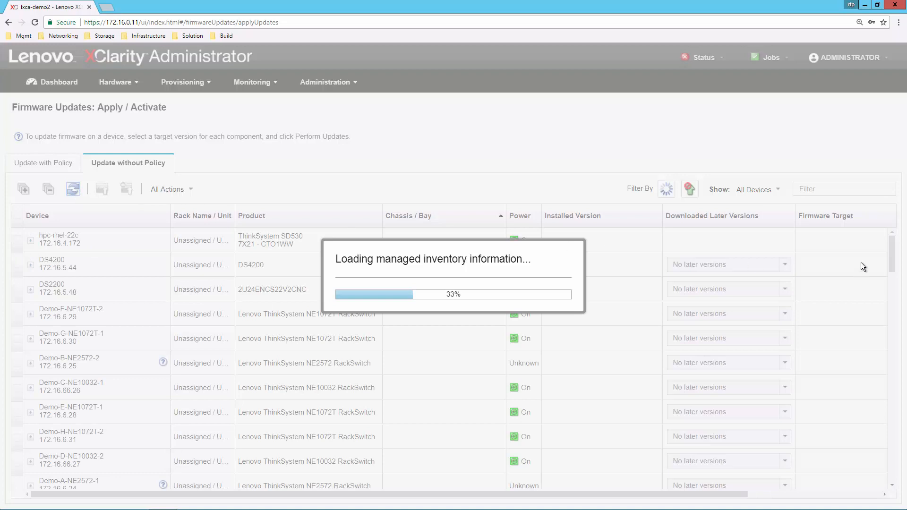
left_click(813, 189)
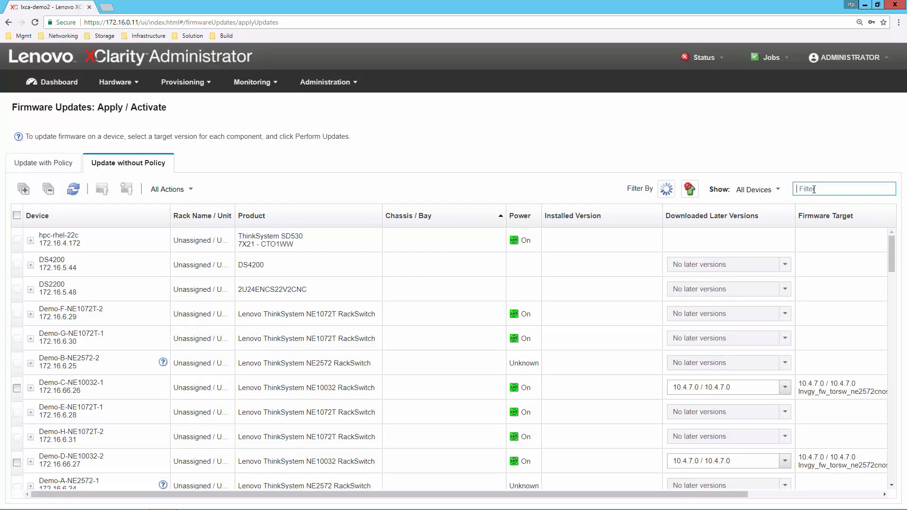
type("SR650")
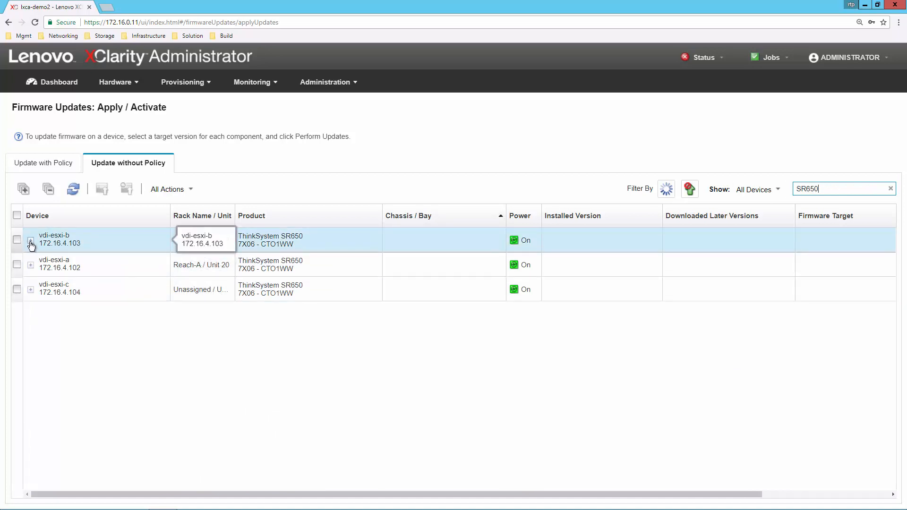
left_click(31, 242)
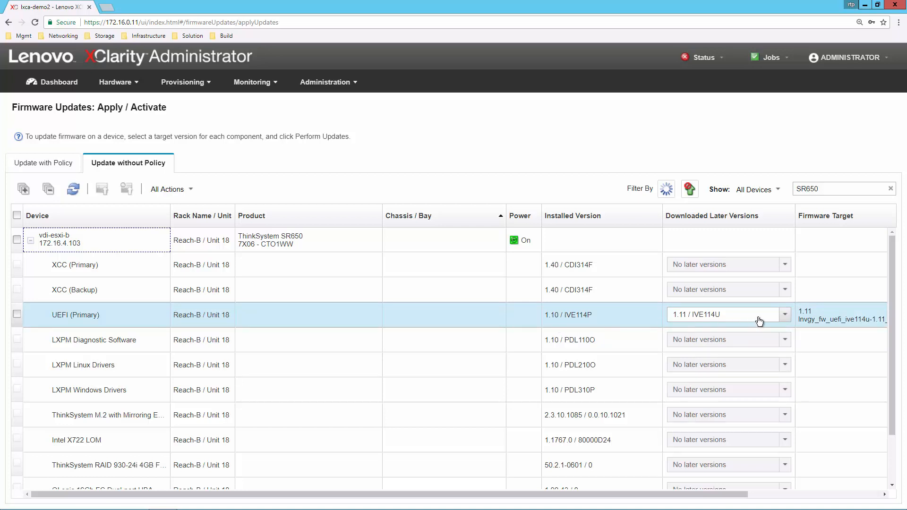
Check the later versions available for vdi-esxi-b's UEFI (Primary), keep 1.11 / IVE114U and select the component for updating
left_click(785, 315)
left_click(786, 316)
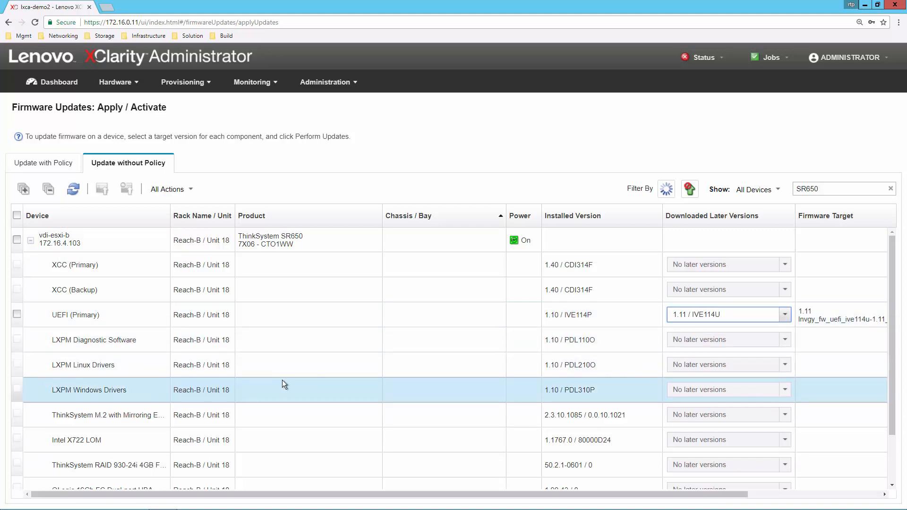
left_click(17, 314)
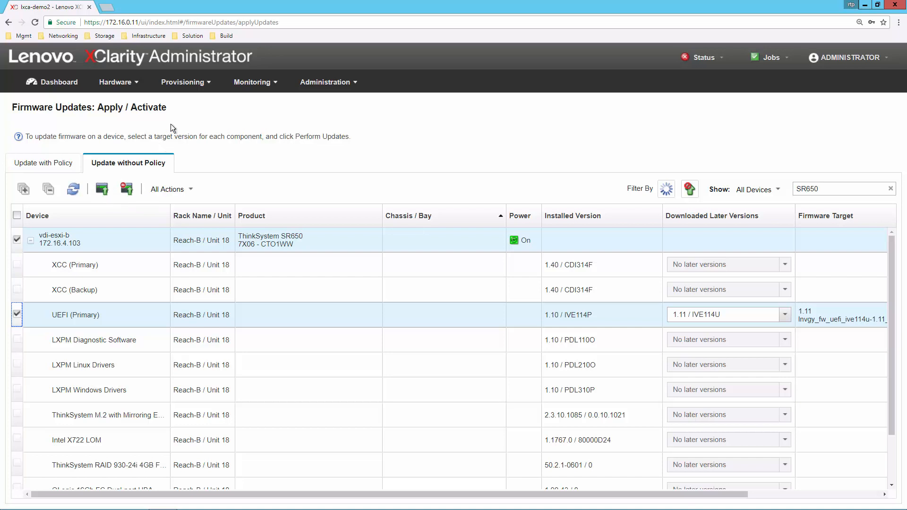
Go to the firmware Compliance Policies page and make a copy of DEFAULT-Thinksystem-Servers-2017-12-05
left_click(185, 83)
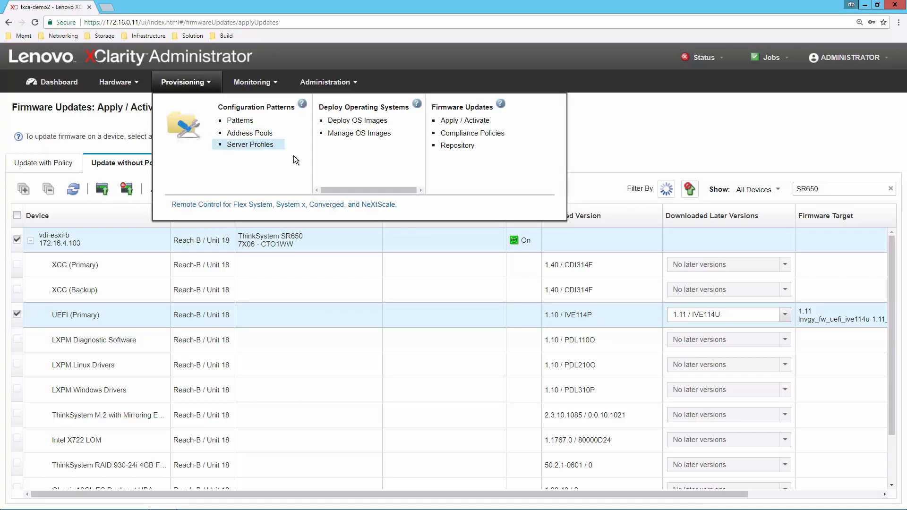
left_click(467, 134)
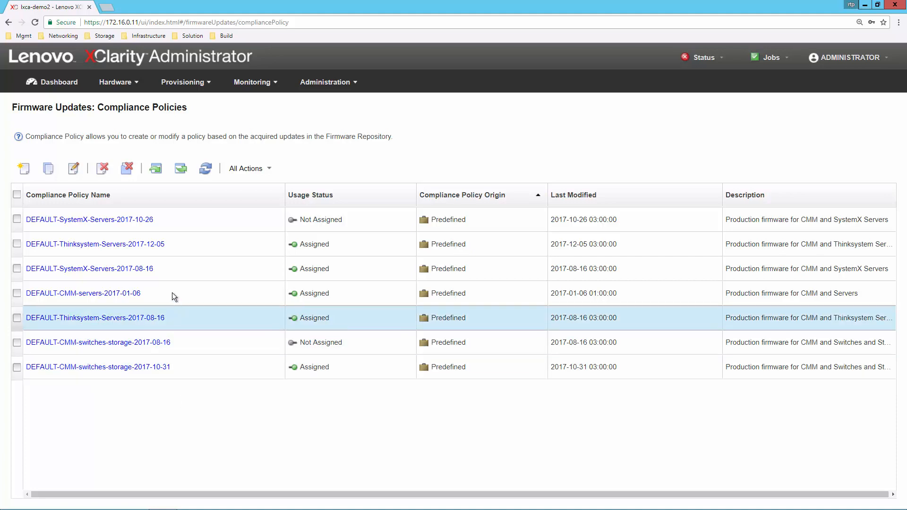
left_click(18, 245)
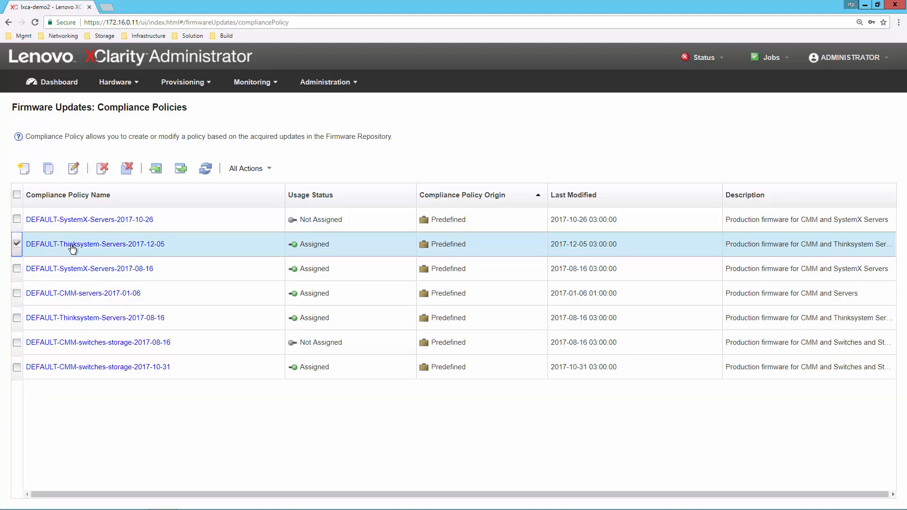
left_click(48, 169)
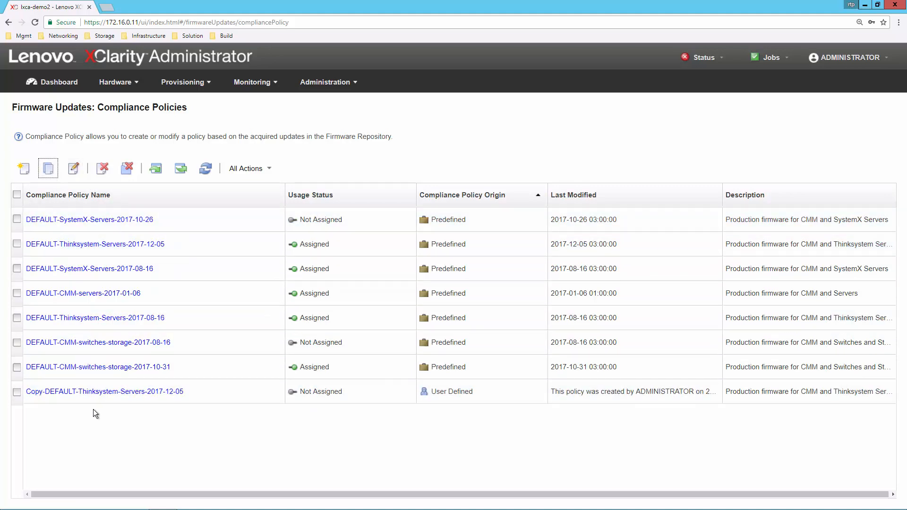
Open the copied compliance policy for editing and rename it "January Security Patch"
left_click(17, 393)
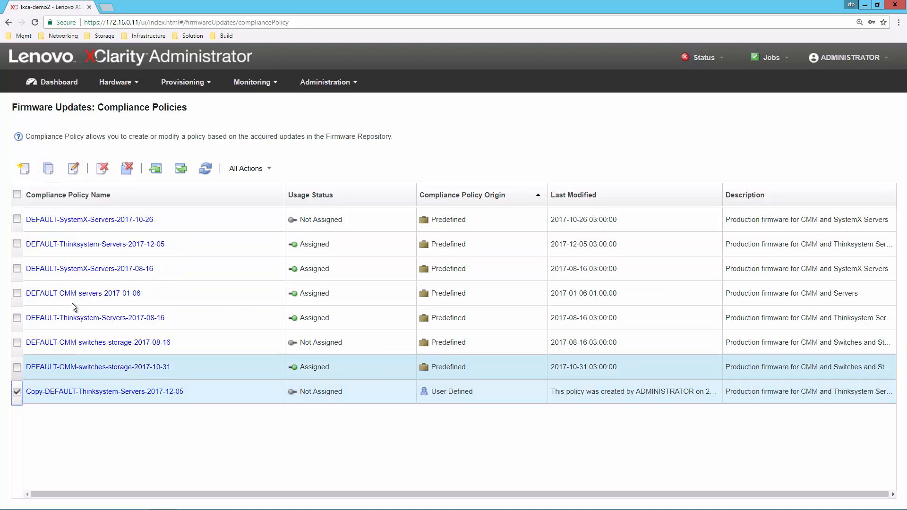
left_click(74, 169)
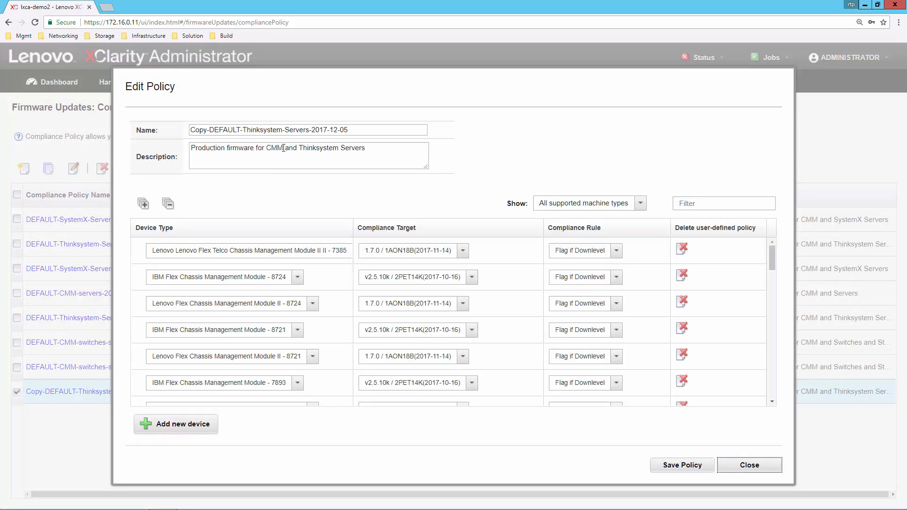
left_click_drag(346, 130, 174, 132)
type("Jan")
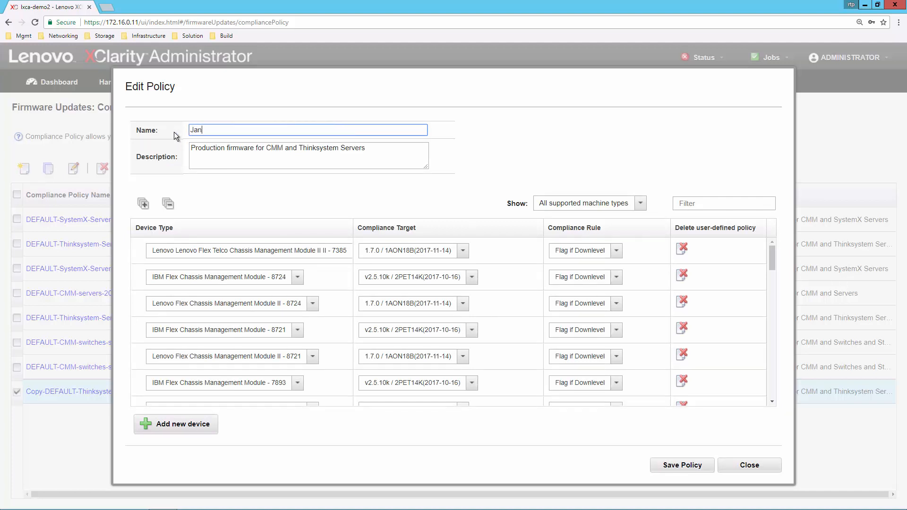
type("uary Security Patch")
Filter the policy's device types by sr650 and expand the ThinkSystem SR650 Server/SR650 for ThinkAgile entry
left_click(713, 204)
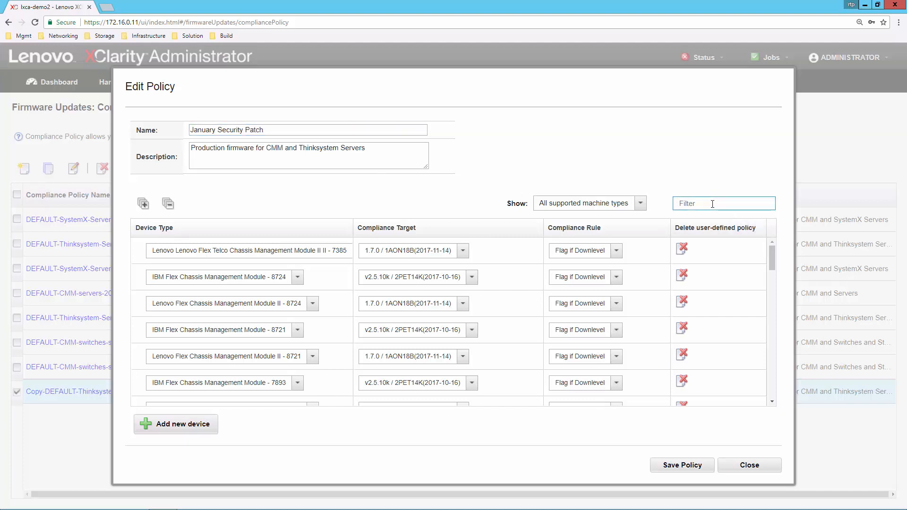
type("sr")
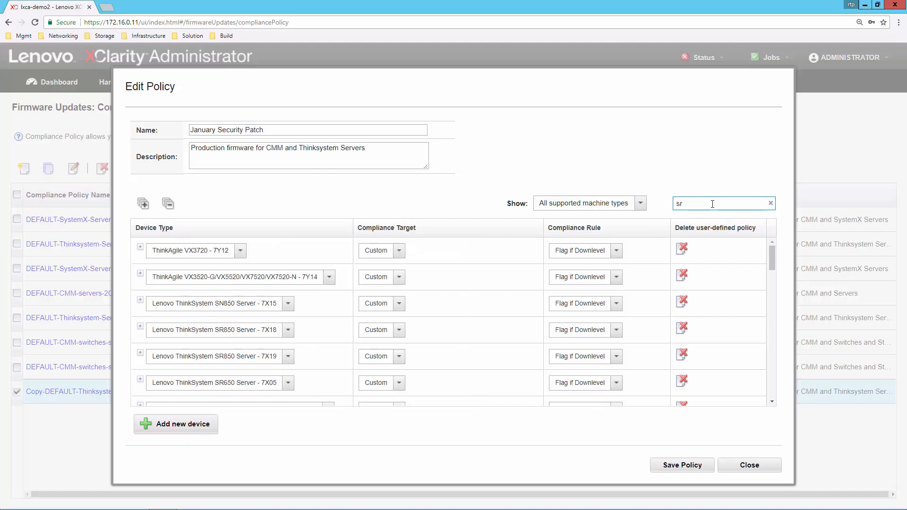
type("650")
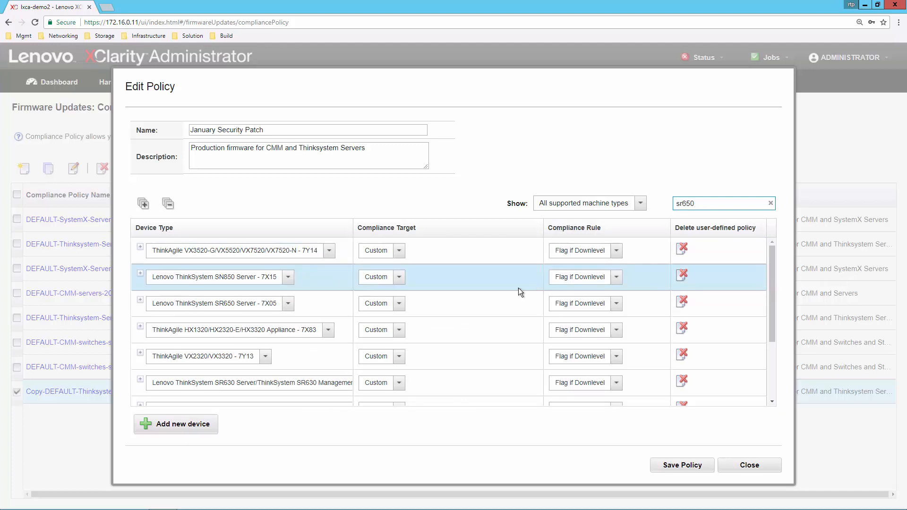
left_click_drag(772, 315, 772, 358)
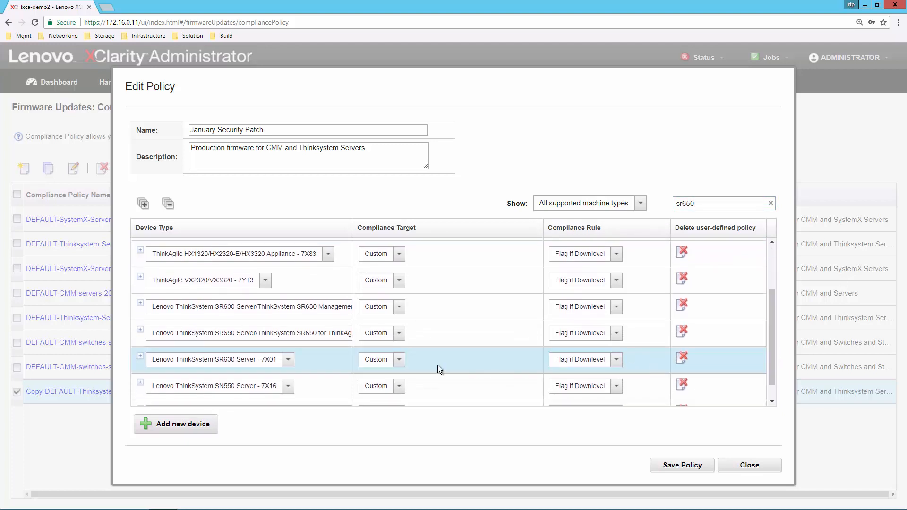
left_click(140, 331)
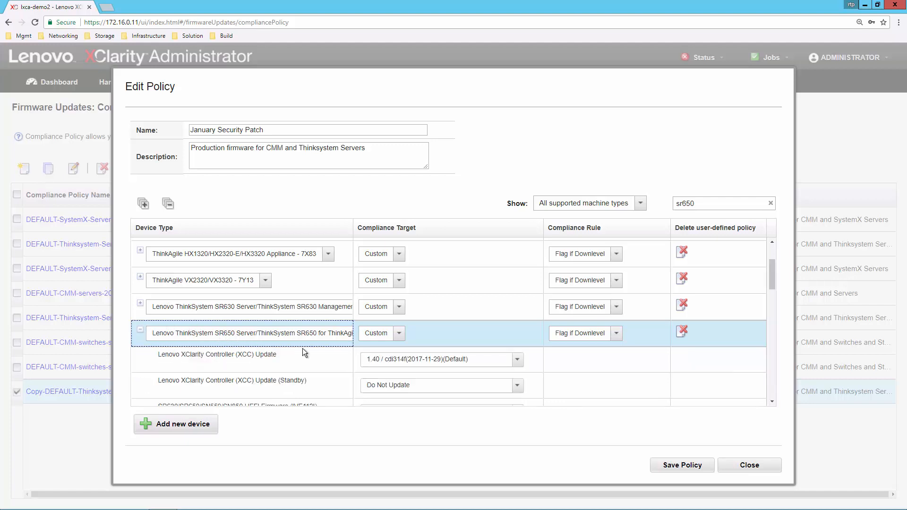
Set the SR630/SR650/SN550/SN850 UEFI firmware target to 1.11 / IVE114U (2018-01-04) and save the policy
left_click(773, 402)
left_click(773, 401)
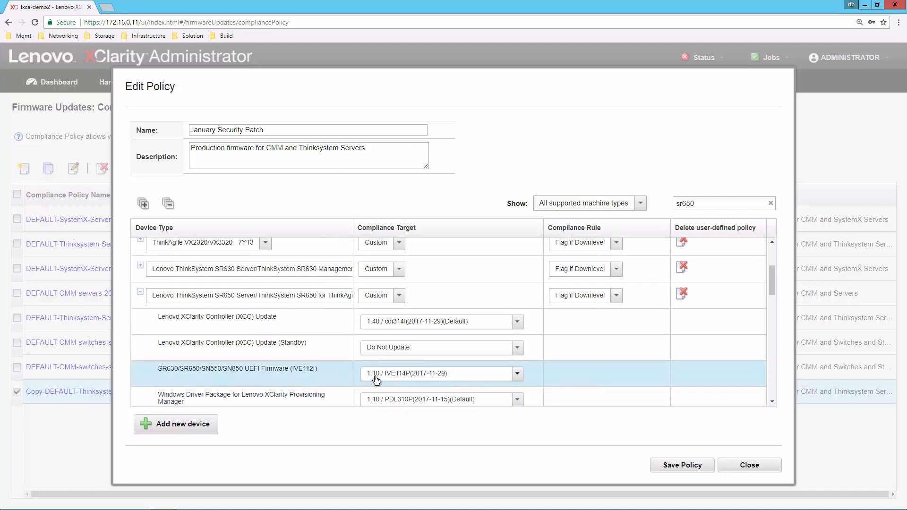
left_click(518, 375)
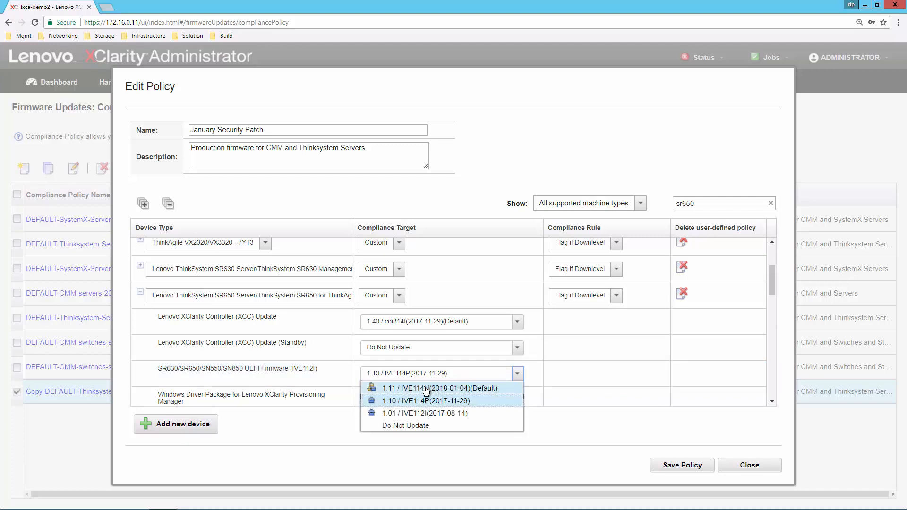
left_click(403, 390)
scroll(403, 391, "down", 10)
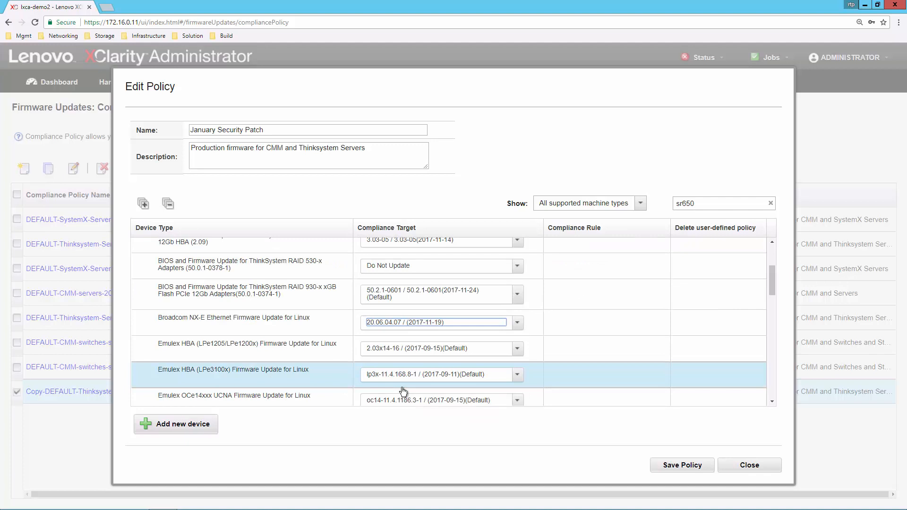
left_click(666, 468)
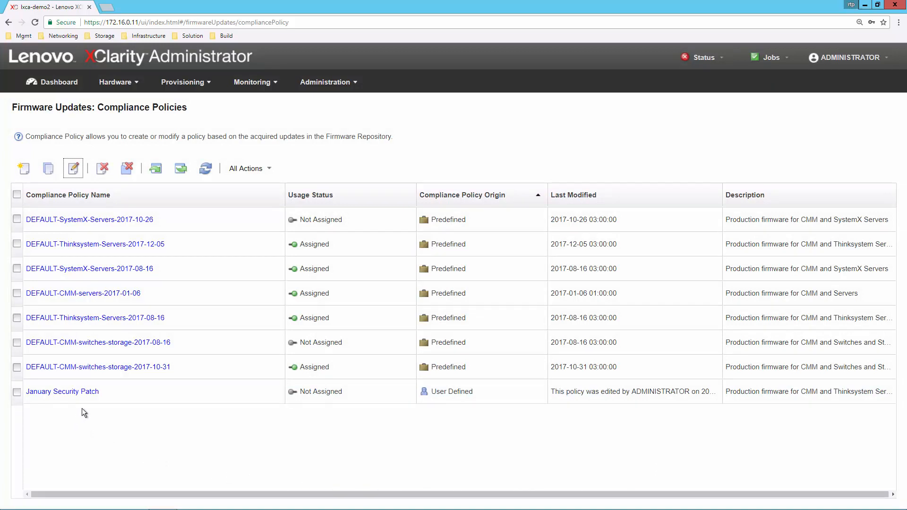
Go to the firmware Apply / Activate page, switch to updating with policy and filter the devices by sr650
left_click(183, 85)
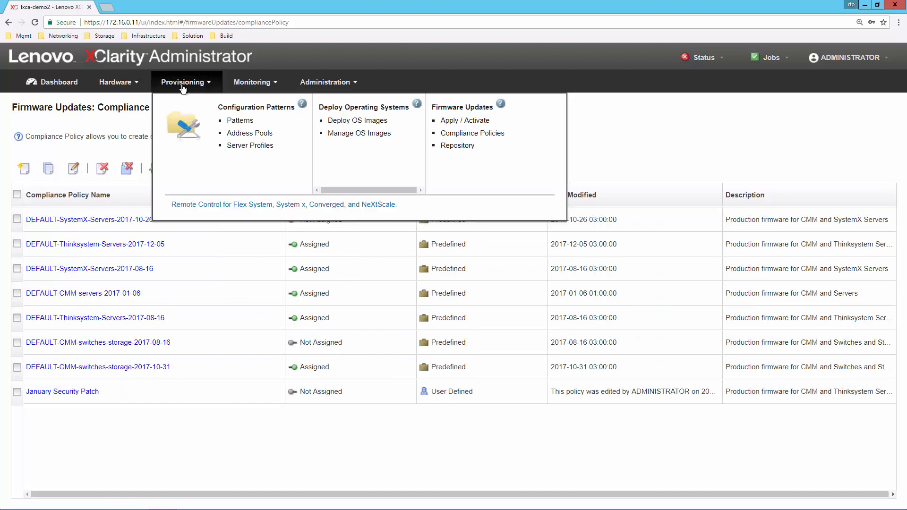
left_click(458, 121)
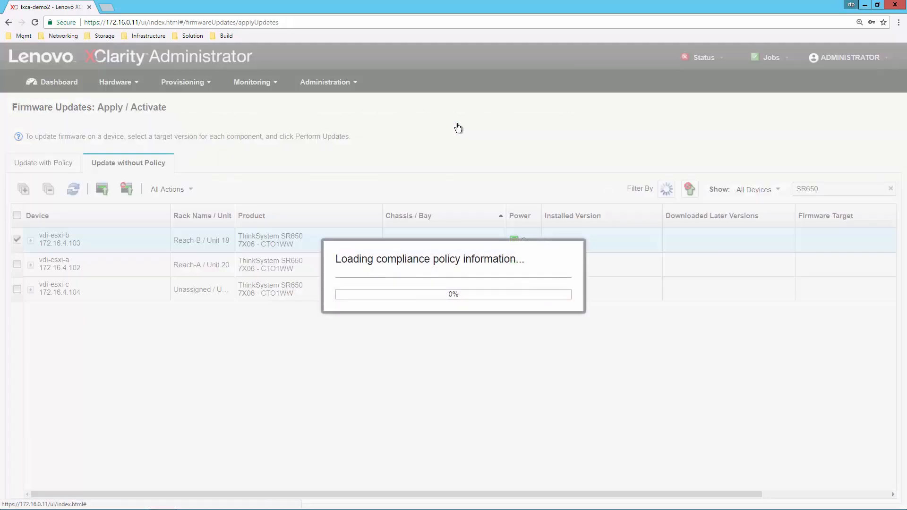
left_click(48, 164)
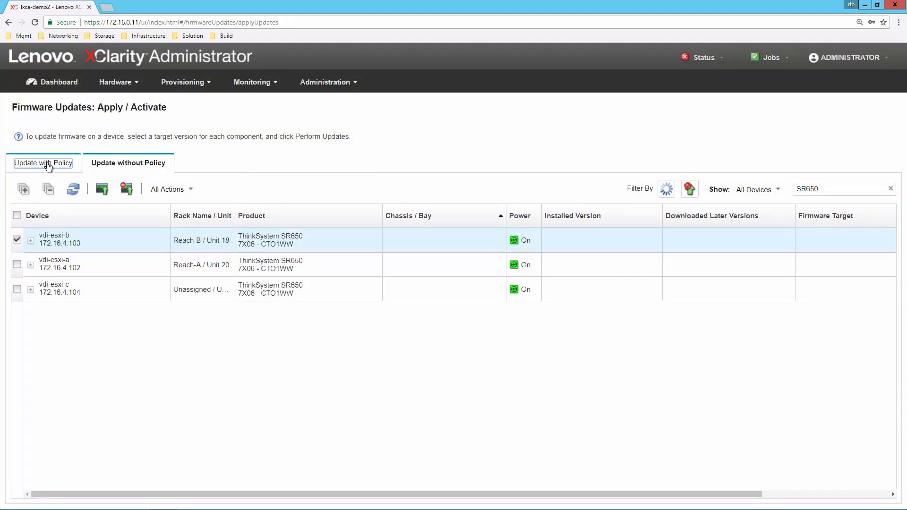
left_click(857, 187)
type("sr650")
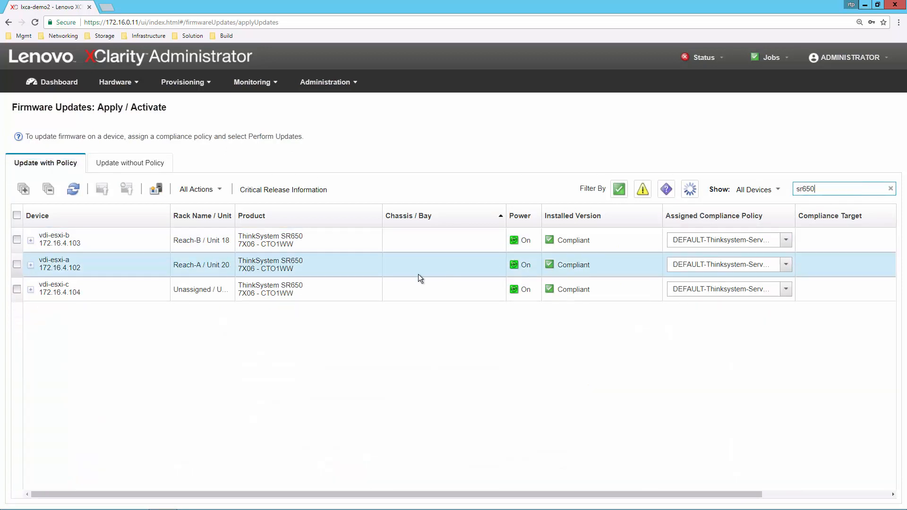
Assign the January Security Patch policy to all listed SR650 servers, overwriting their currently assigned policies
left_click(17, 215)
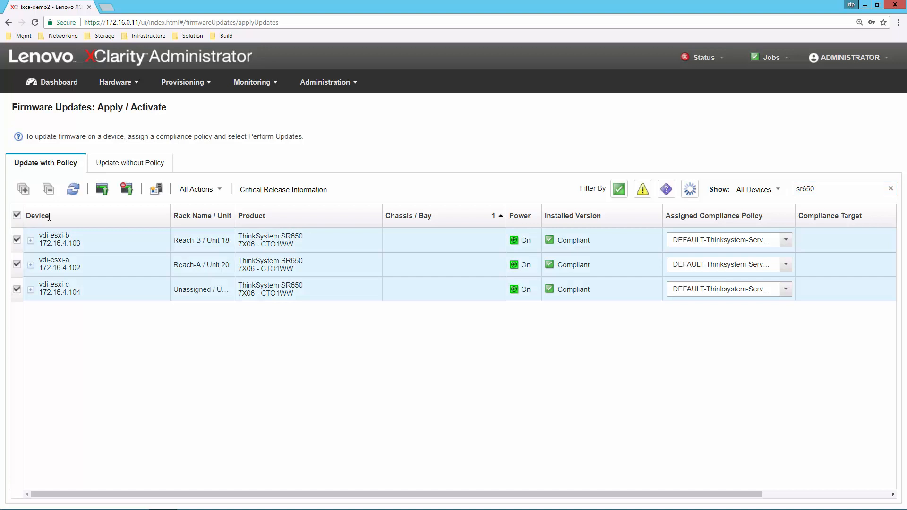
left_click(157, 191)
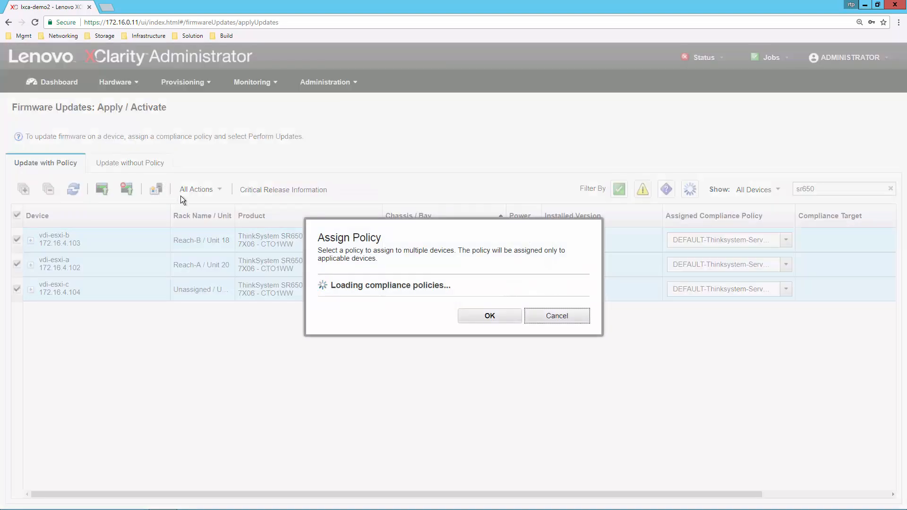
left_click(441, 290)
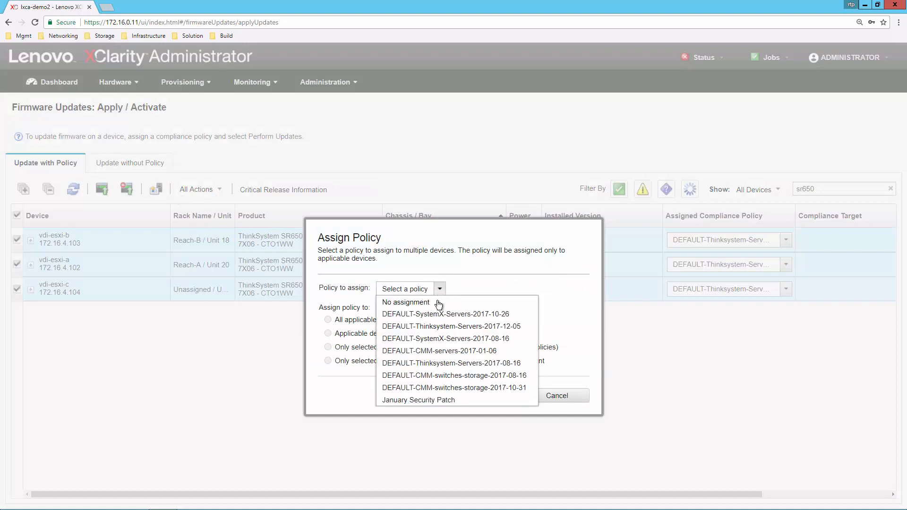
left_click(426, 401)
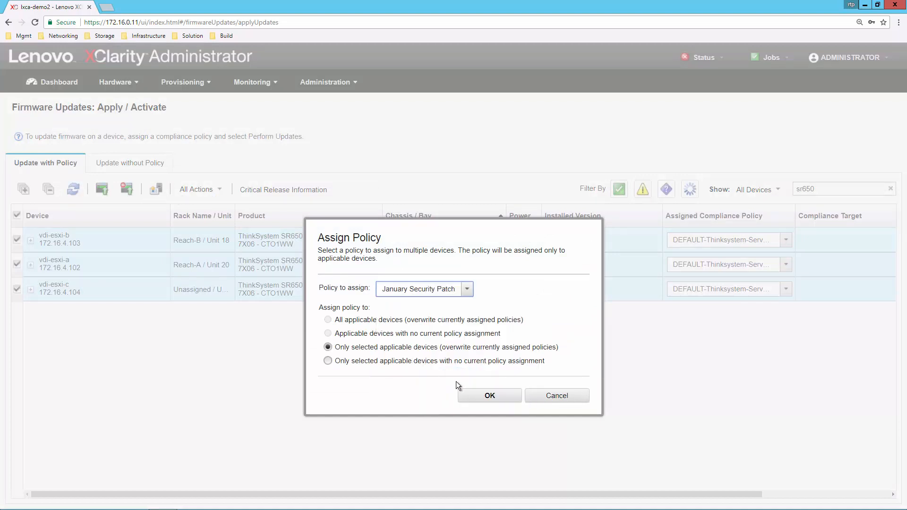
left_click(474, 396)
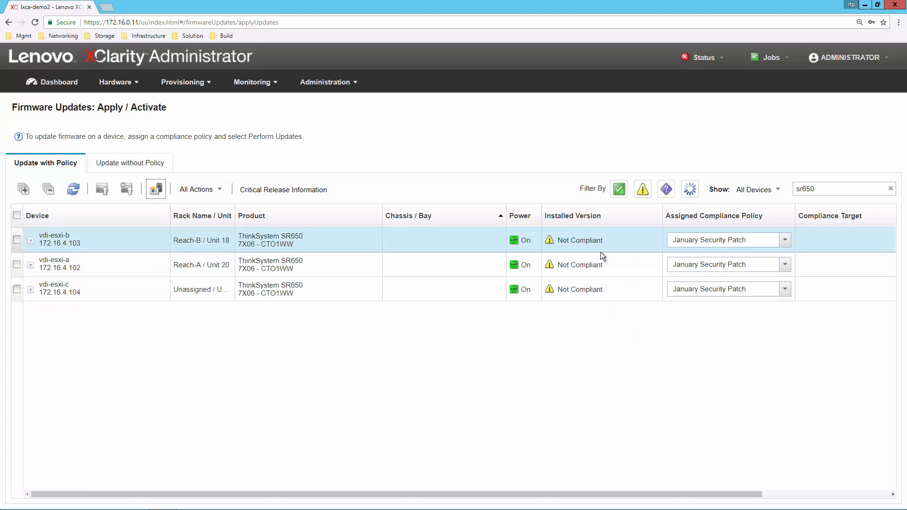
Check the component compliance of vdi-esxi-b against the assigned policy and select all listed SR650 servers for updating
left_click(31, 241)
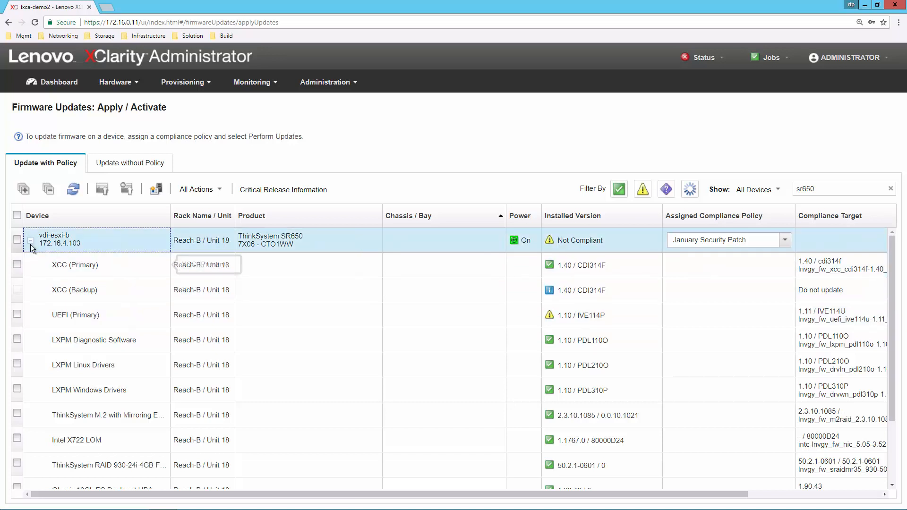
left_click(31, 241)
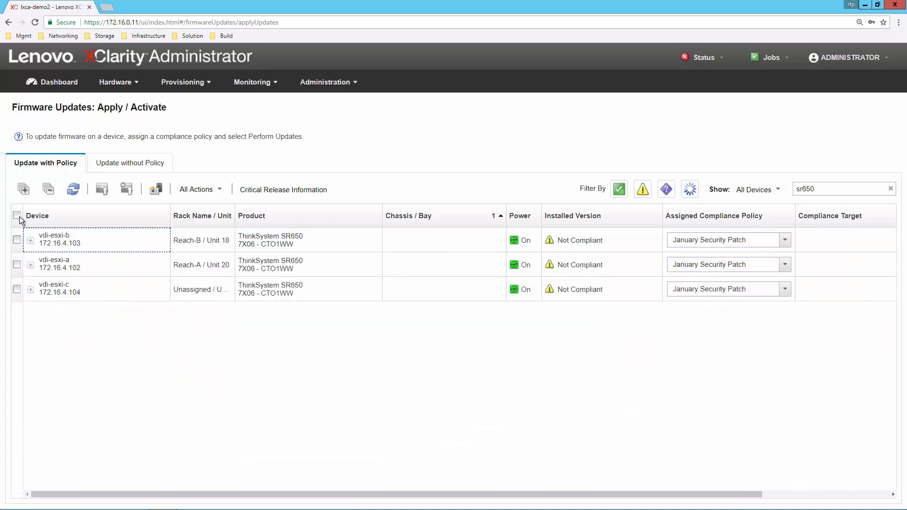
left_click(17, 216)
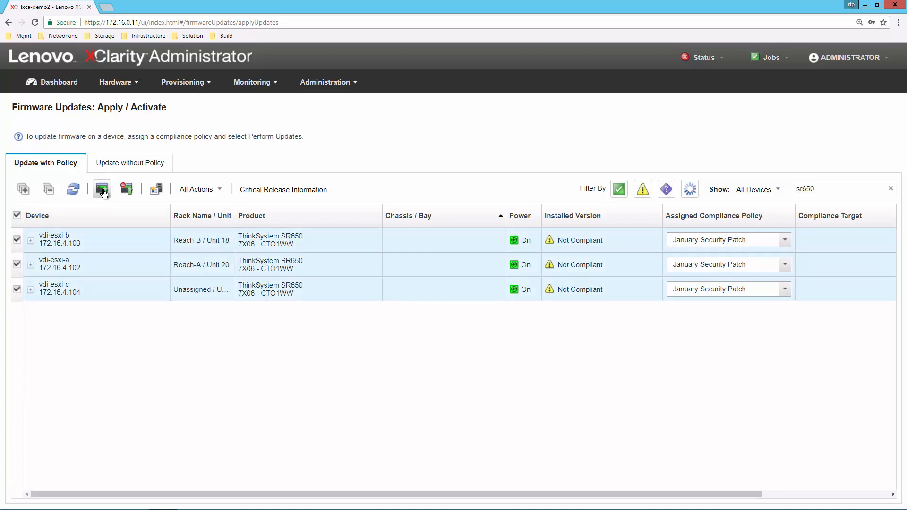